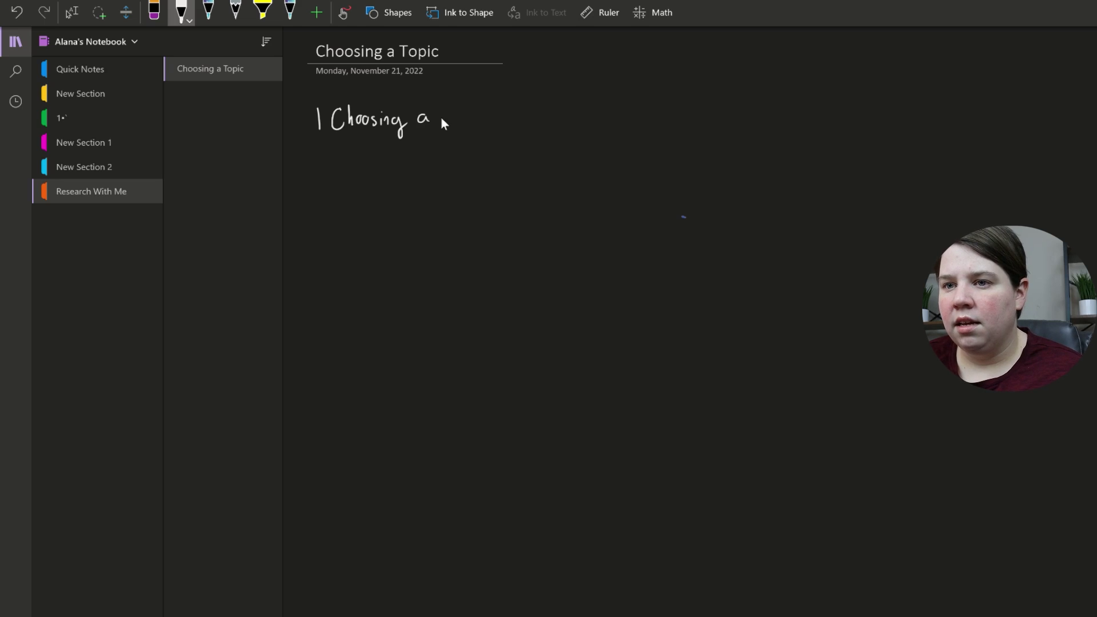
Step: Finish handwriting the heading '1. Choosing a Subject' and begin writing 'Chemistry' below it
drag(480, 117, 485, 127)
drag(490, 115, 487, 131)
drag(494, 121, 499, 124)
drag(507, 117, 504, 124)
drag(516, 103, 515, 122)
drag(509, 112, 520, 110)
drag(324, 128, 323, 129)
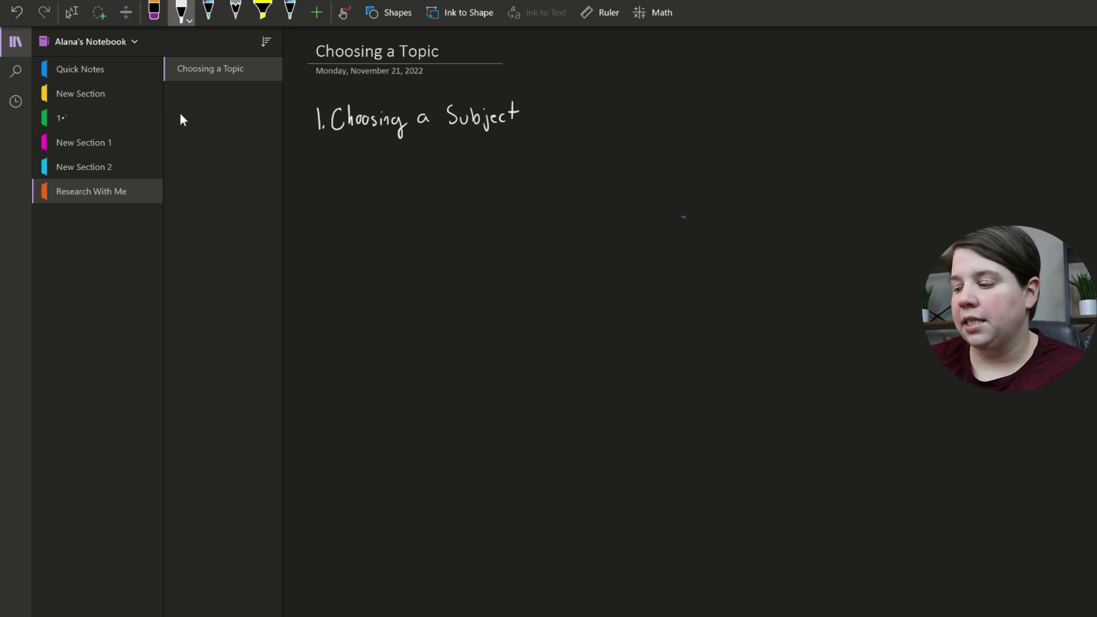
mouse_move(329, 153)
mouse_down()
mouse_move(322, 176)
mouse_move(343, 177)
mouse_up()
Step: Handwrite the candidate subjects Chemistry, Biology, Psychology and Physics under the heading
drag(345, 165, 350, 169)
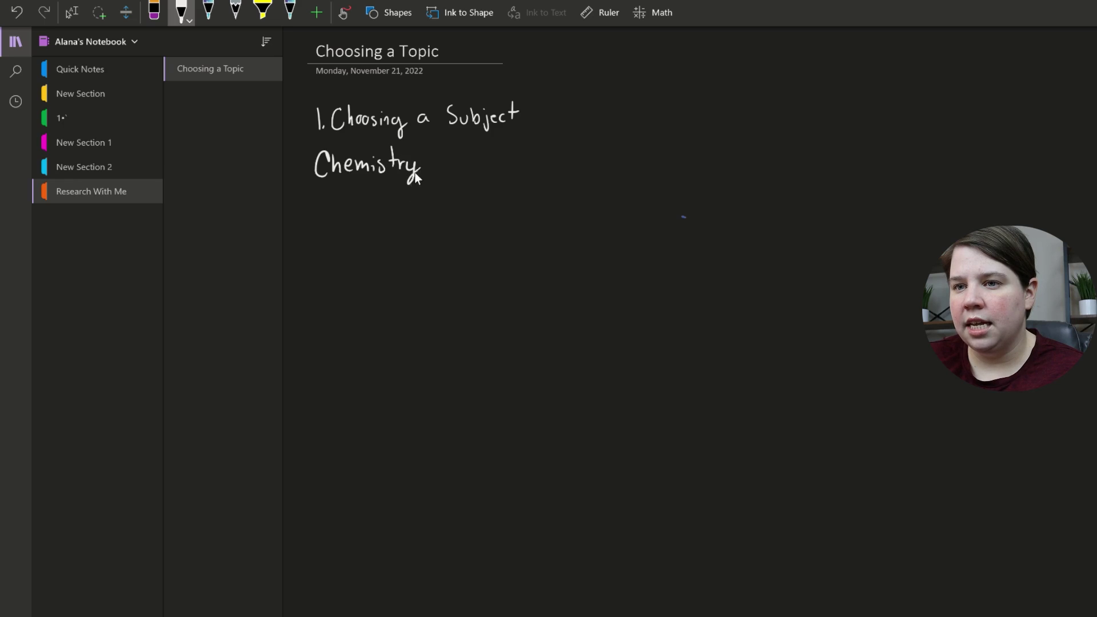
drag(459, 154, 460, 173)
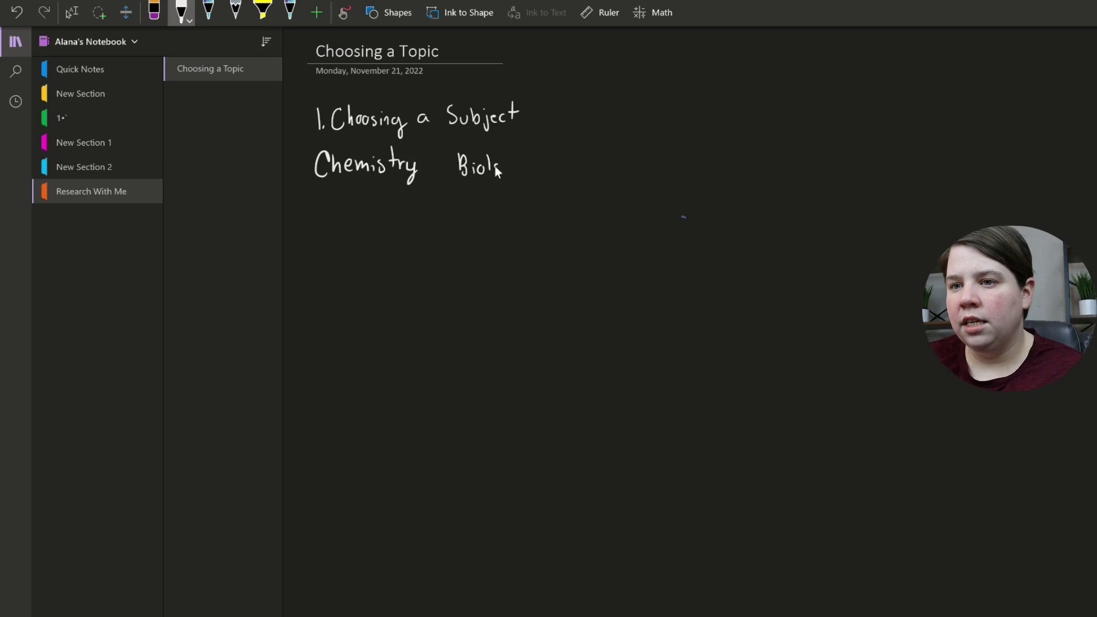
drag(505, 171, 516, 179)
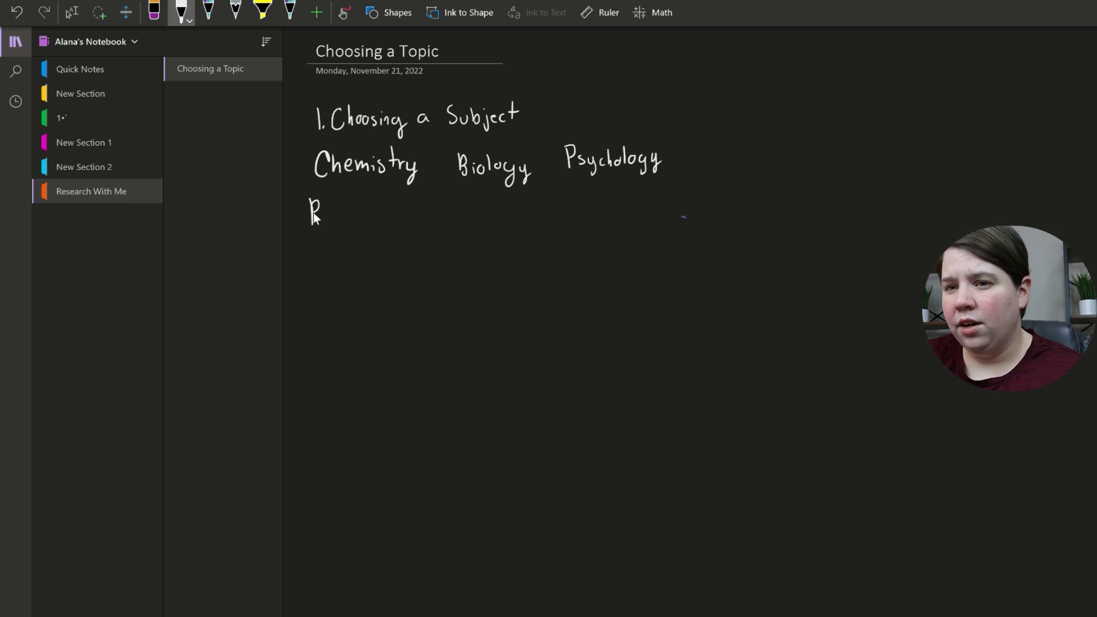
drag(338, 213, 351, 216)
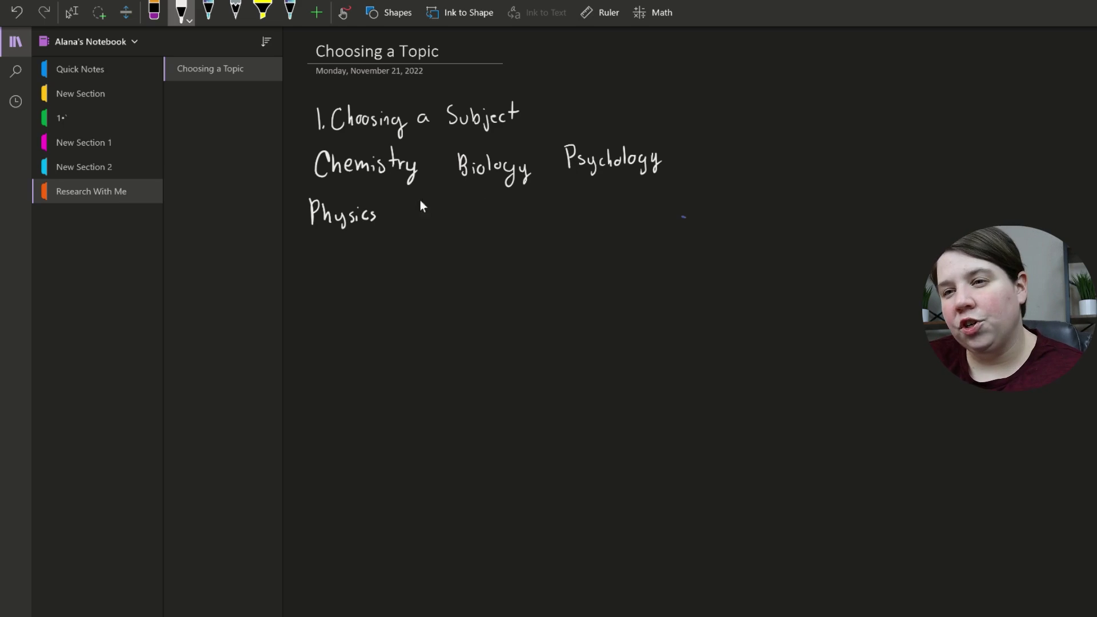
Step: Strike through Chemistry, Biology and Physics, and circle Psychology as the chosen subject
mouse_move(314, 147)
mouse_down()
mouse_move(416, 162)
mouse_move(390, 158)
mouse_move(349, 176)
mouse_up()
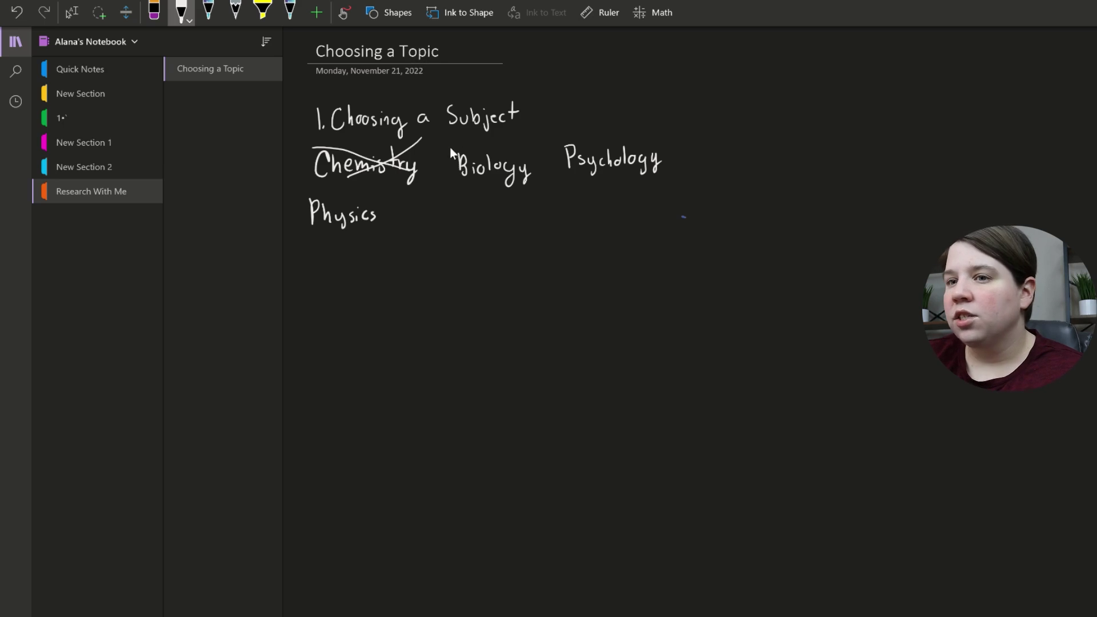
mouse_move(452, 147)
mouse_down()
mouse_move(523, 171)
mouse_move(517, 135)
mouse_up()
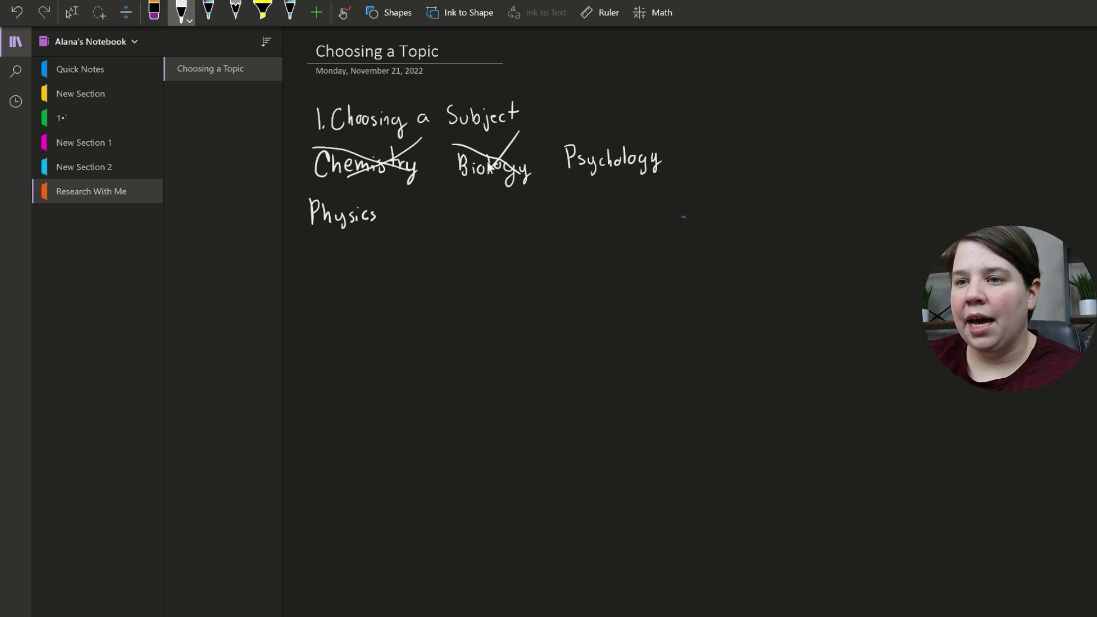
mouse_move(307, 199)
mouse_down()
mouse_move(375, 217)
mouse_move(335, 227)
mouse_up()
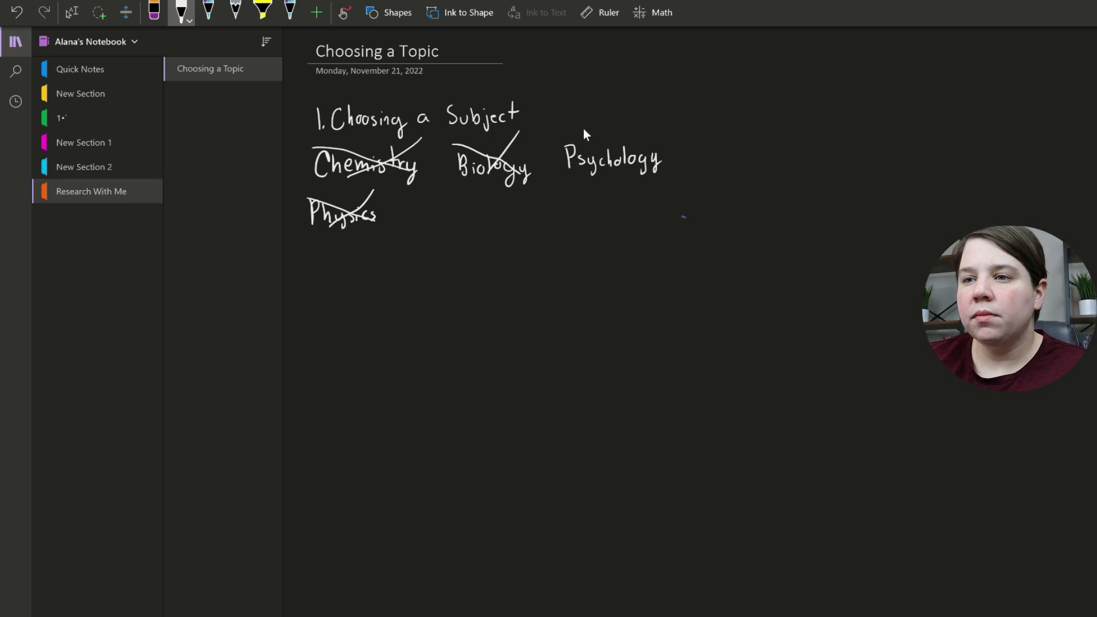
mouse_move(582, 130)
mouse_down()
mouse_move(550, 147)
mouse_move(600, 181)
mouse_move(673, 167)
mouse_move(619, 132)
mouse_up()
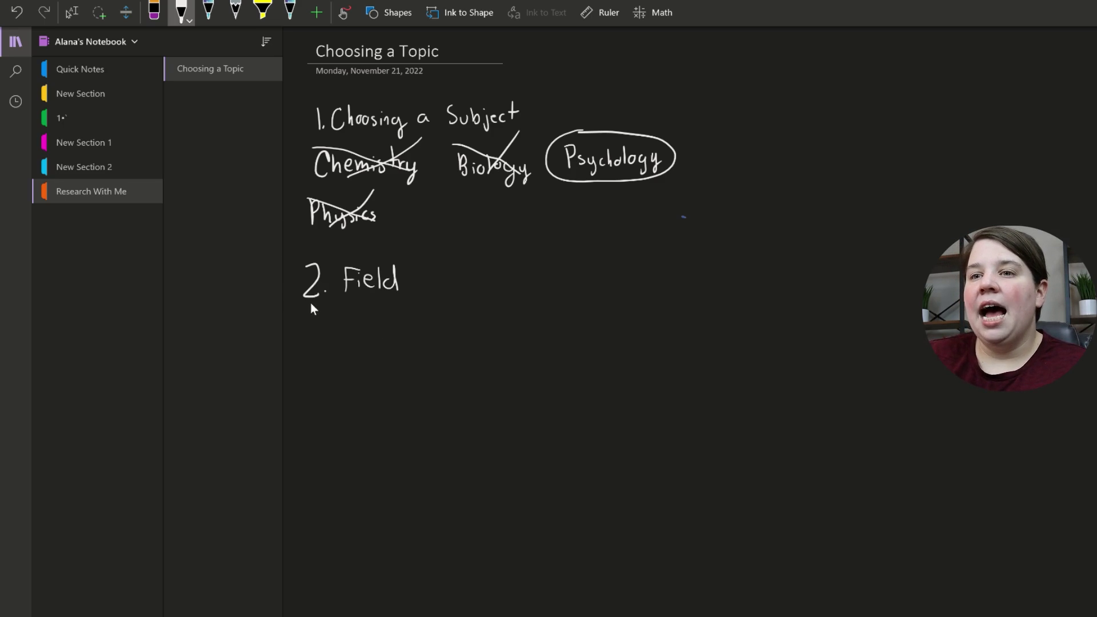
Step: Underline the handwritten '2. Field' heading
drag(391, 301, 409, 298)
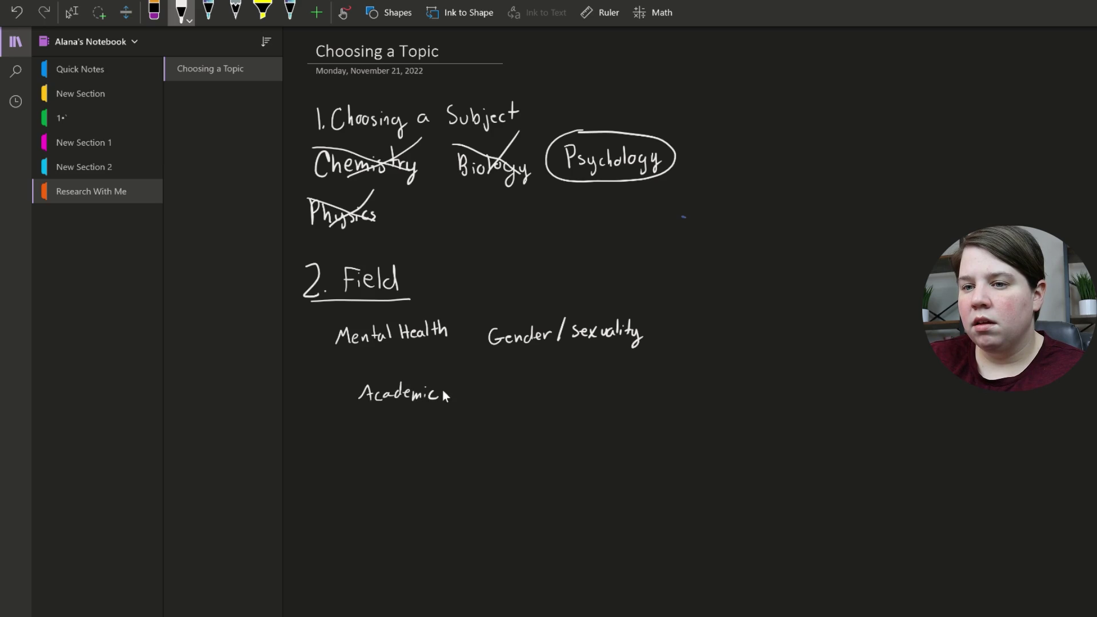
Step: Handwrite 'Achievement' after 'Academic' in the Field list
drag(447, 400, 453, 395)
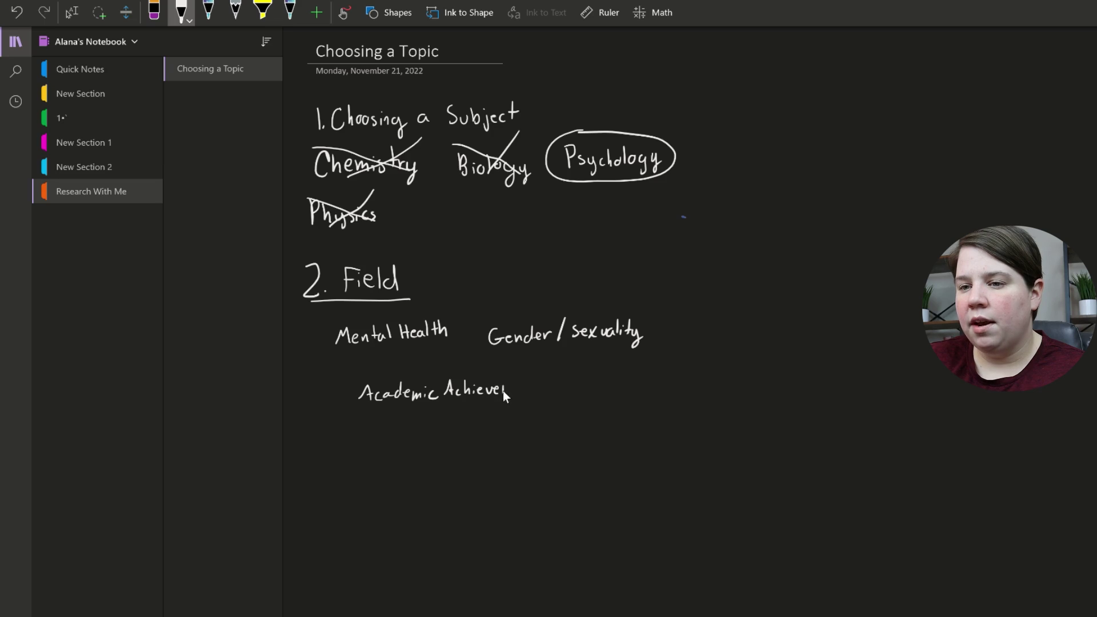
drag(502, 391, 521, 396)
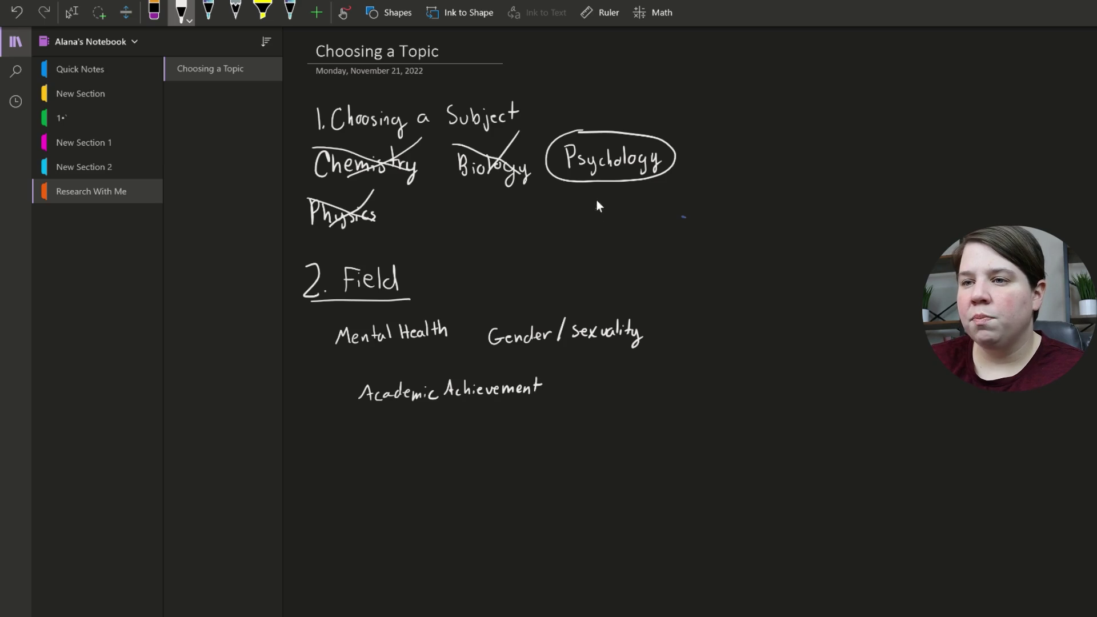
drag(571, 275, 563, 282)
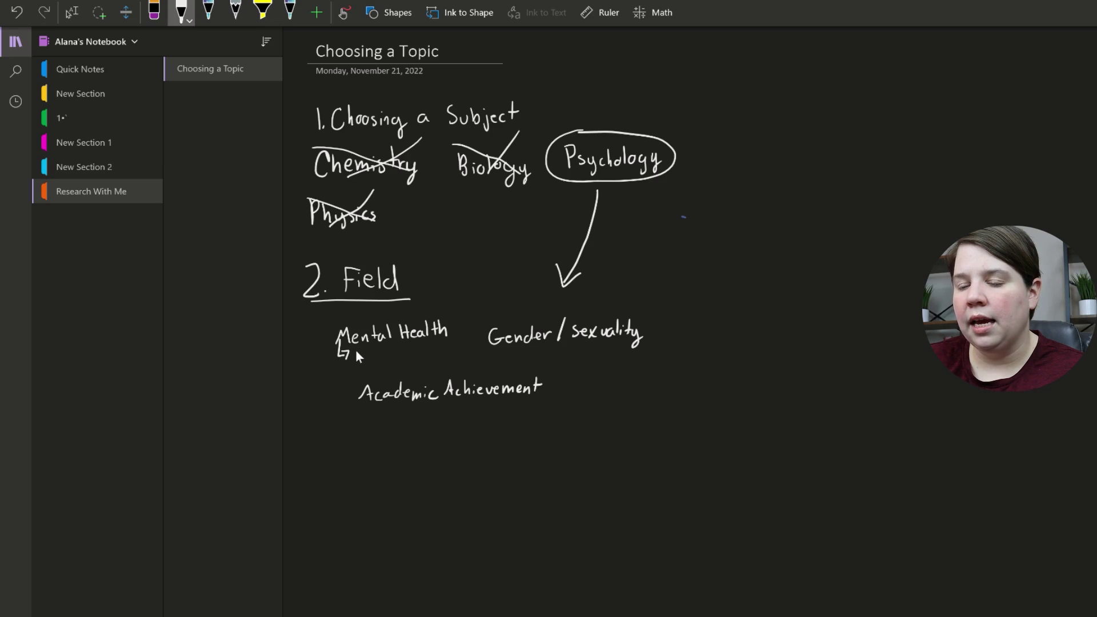
Step: Draw a sub-arrow under Mental Health, write Depression beneath it, and start boxing the fields
drag(358, 349, 360, 357)
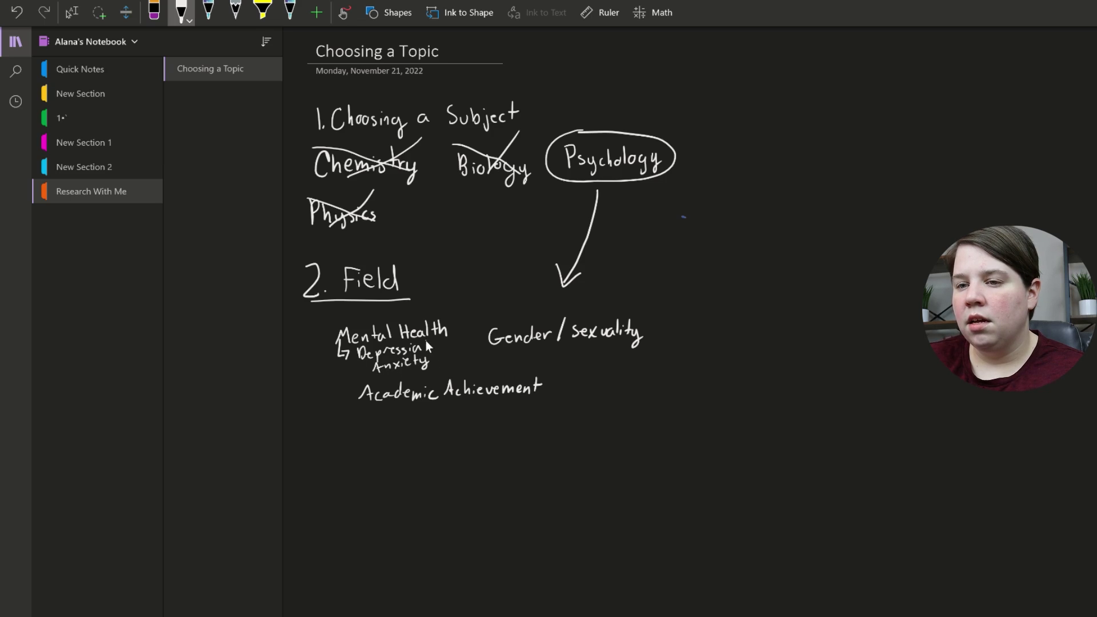
drag(421, 354, 428, 348)
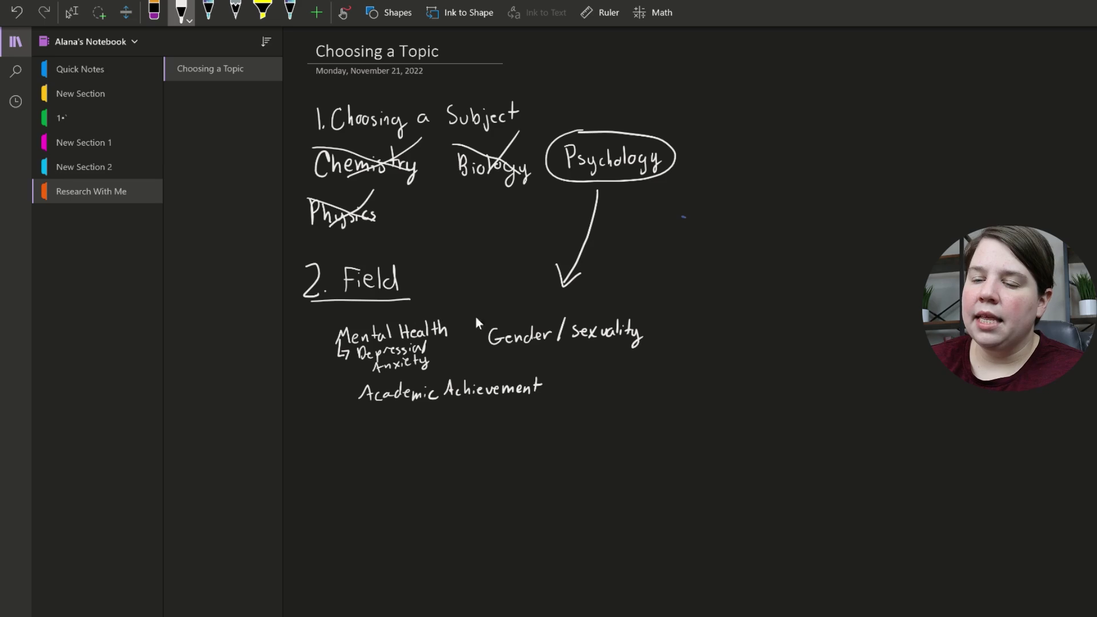
mouse_move(467, 306)
mouse_down()
mouse_move(327, 314)
mouse_move(324, 361)
mouse_move(424, 378)
mouse_move(646, 377)
mouse_move(670, 345)
mouse_move(670, 305)
mouse_up()
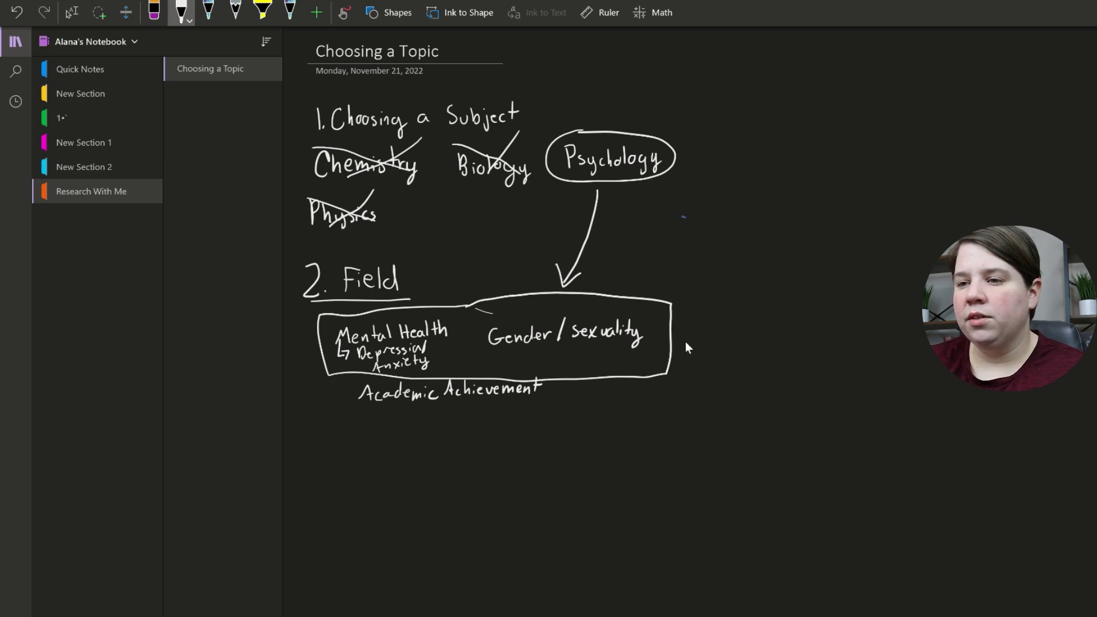
Step: Draw an arrow leading right from the box around Mental Health and Gender/sexuality
mouse_move(675, 337)
mouse_down()
mouse_move(700, 337)
mouse_move(693, 343)
mouse_move(702, 327)
mouse_move(742, 314)
mouse_move(802, 318)
mouse_up()
Step: Write Gender (NBG) with Mental Health, Relationships and Belonging beneath it, then start '3.)'
mouse_move(803, 320)
mouse_down()
mouse_move(807, 309)
mouse_move(815, 318)
mouse_move(844, 304)
mouse_move(869, 316)
mouse_up()
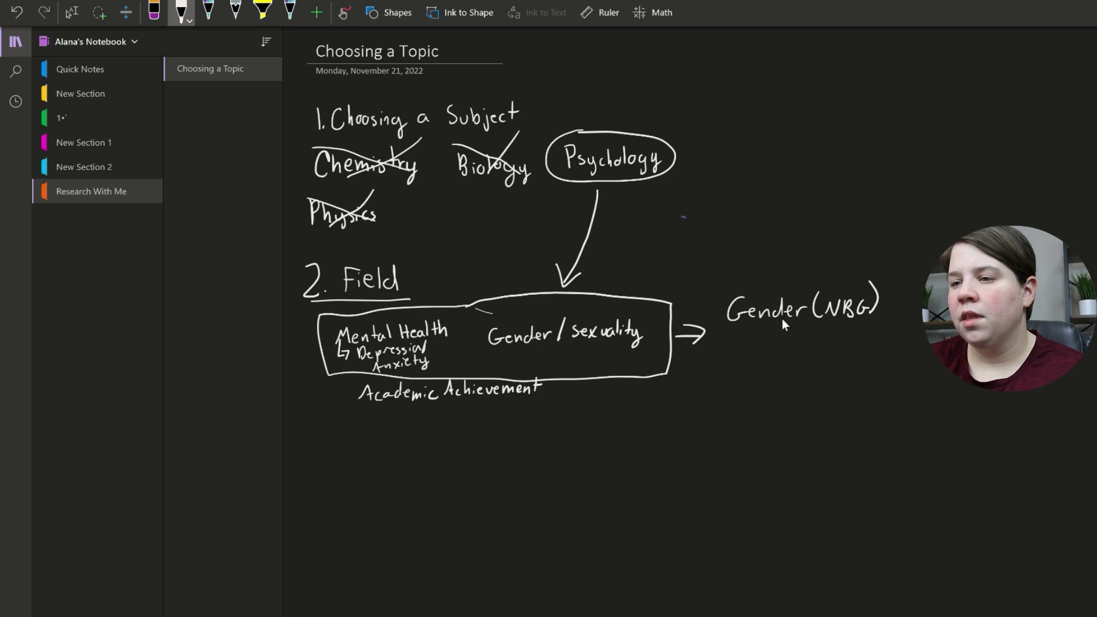
drag(738, 348, 854, 335)
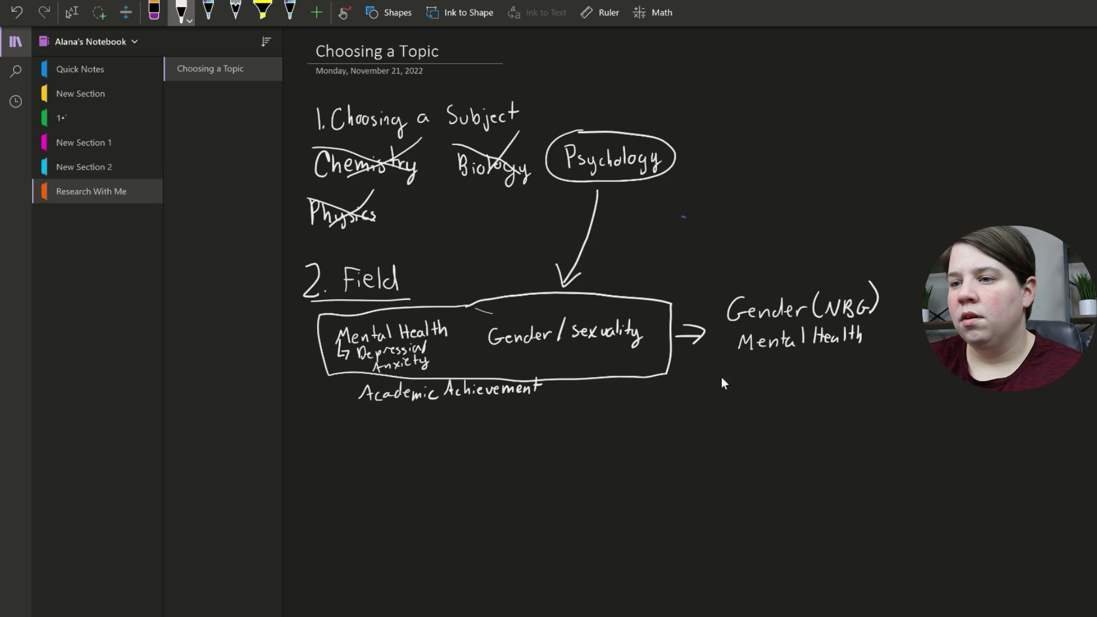
mouse_move(742, 358)
mouse_down()
mouse_move(757, 372)
mouse_move(788, 355)
mouse_move(821, 371)
mouse_move(825, 358)
mouse_move(835, 376)
mouse_up()
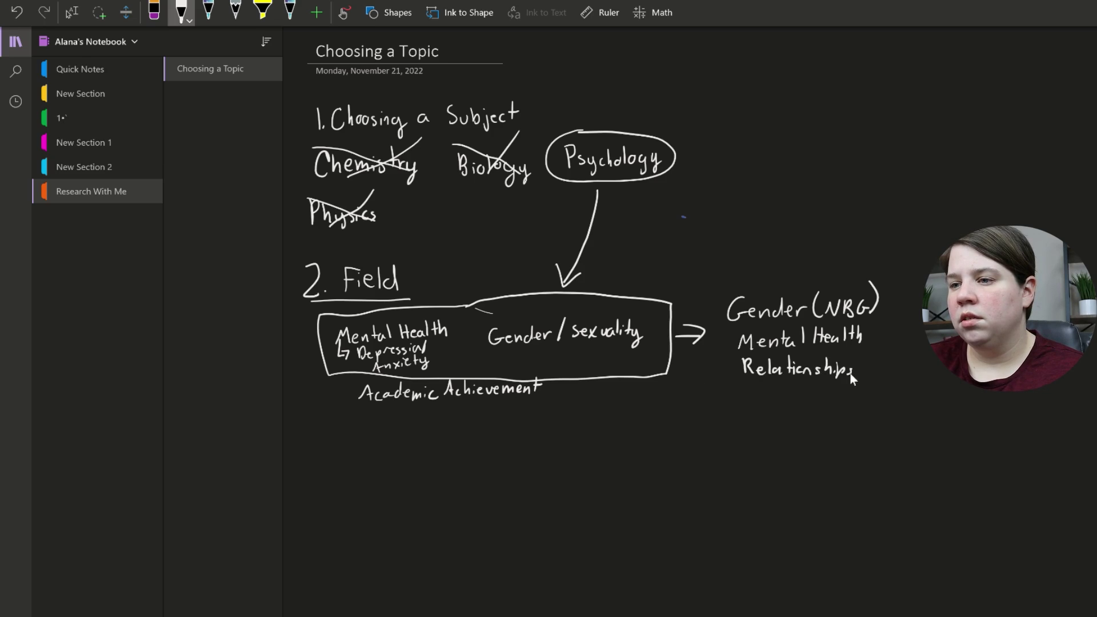
mouse_move(755, 386)
mouse_down()
mouse_move(754, 404)
mouse_move(779, 400)
mouse_up()
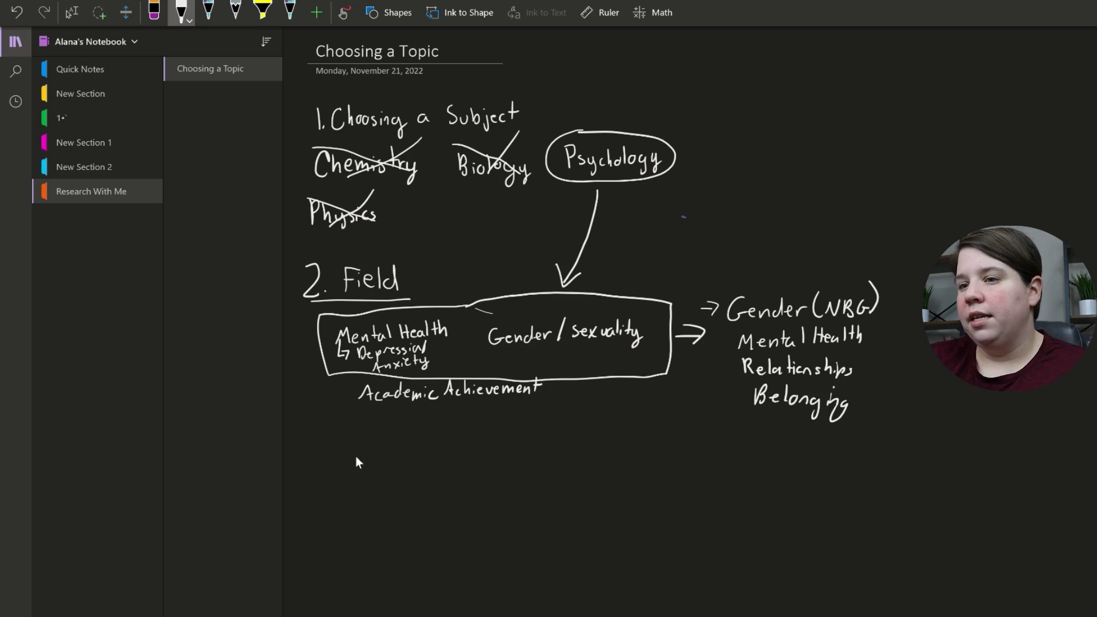
click(326, 490)
mouse_move(320, 489)
mouse_down()
mouse_move(312, 495)
mouse_move(342, 495)
mouse_up()
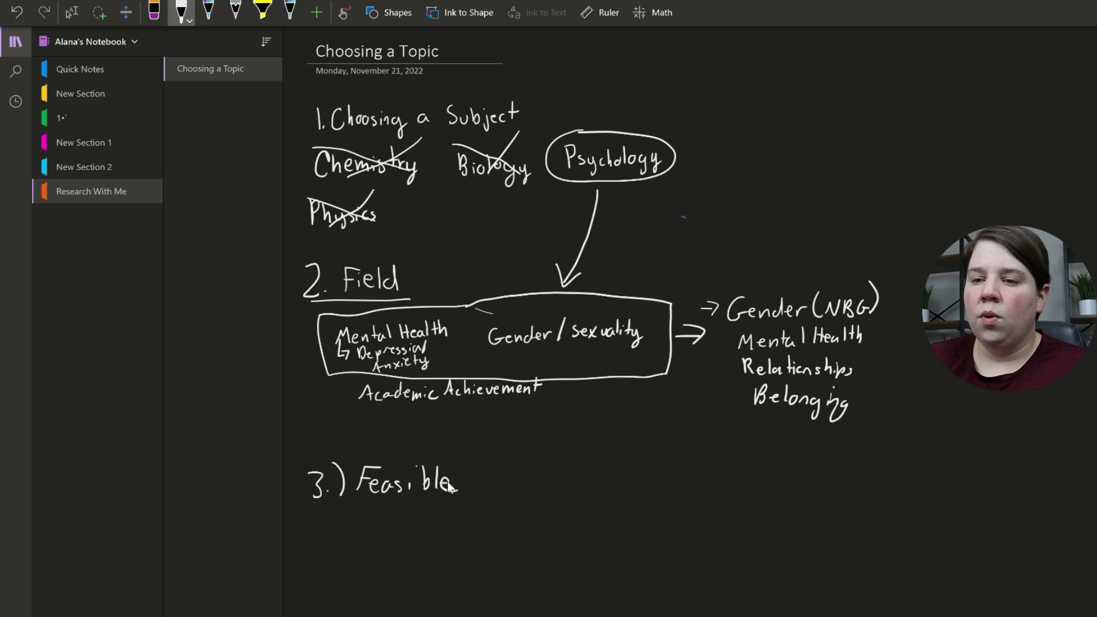
Step: Underline '3.) Feasible', write 'Public Datasets → IV' below, and leave the pen with Esc
drag(356, 492, 432, 497)
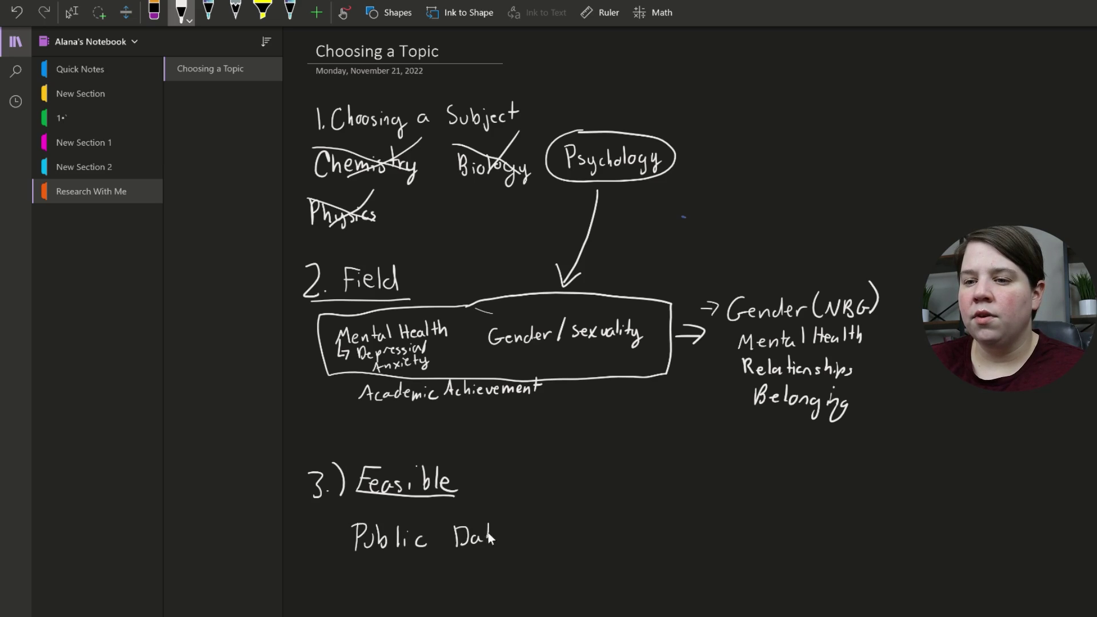
drag(497, 535, 494, 548)
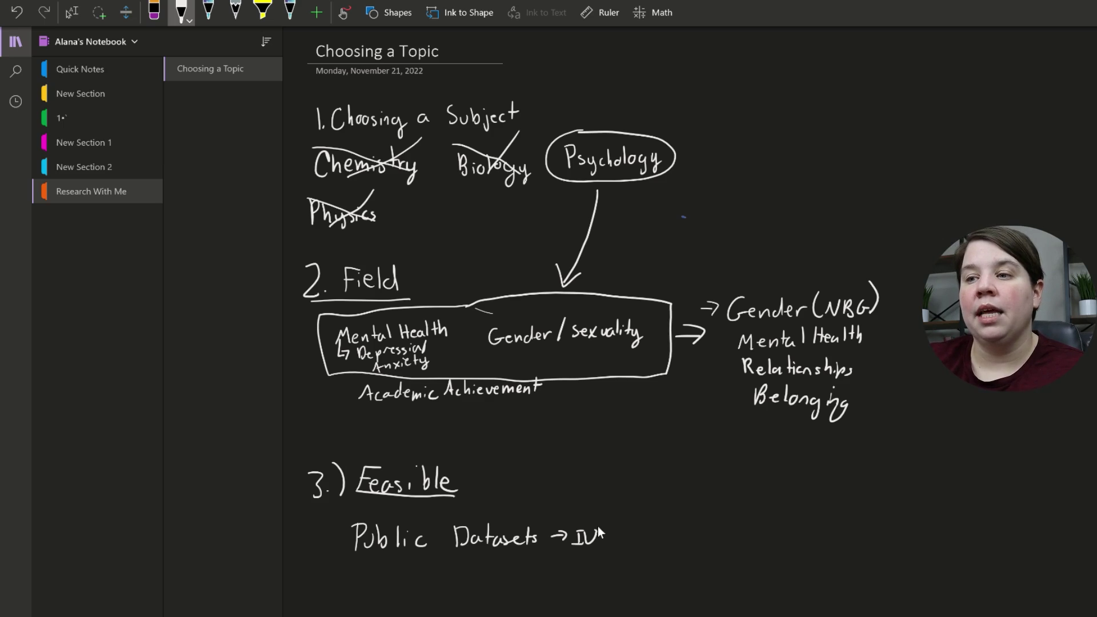
key(Escape)
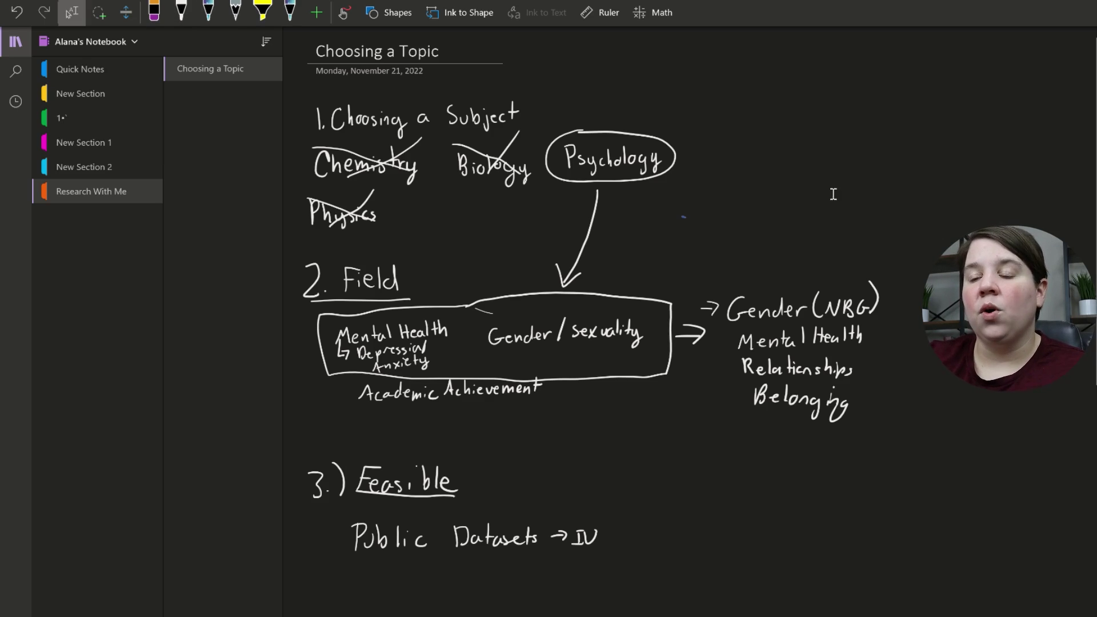